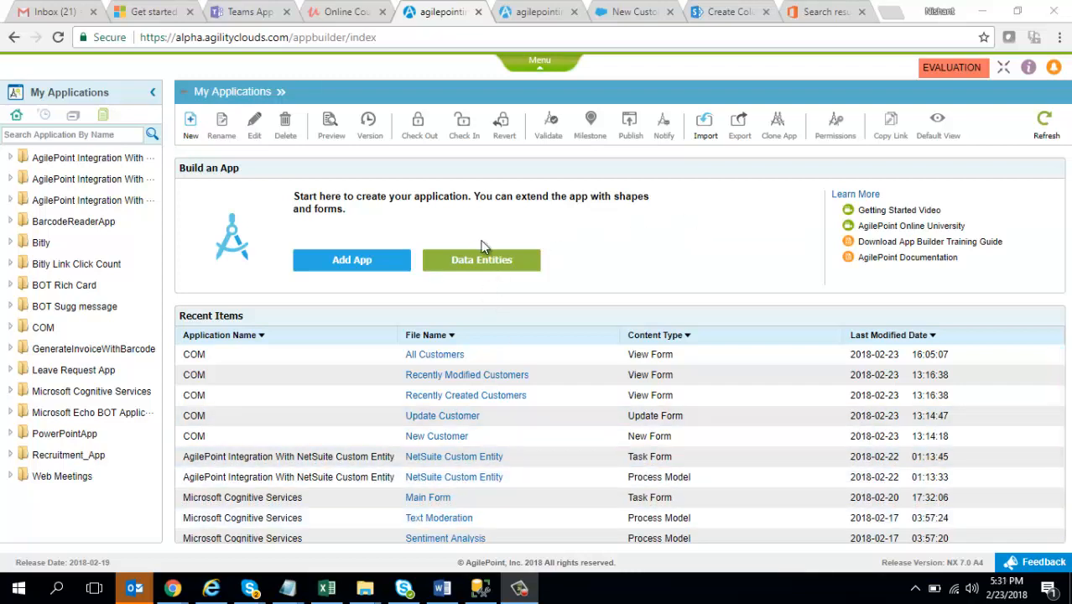
Start a new form-based application named DemoWidget, keeping the default language
click(370, 267)
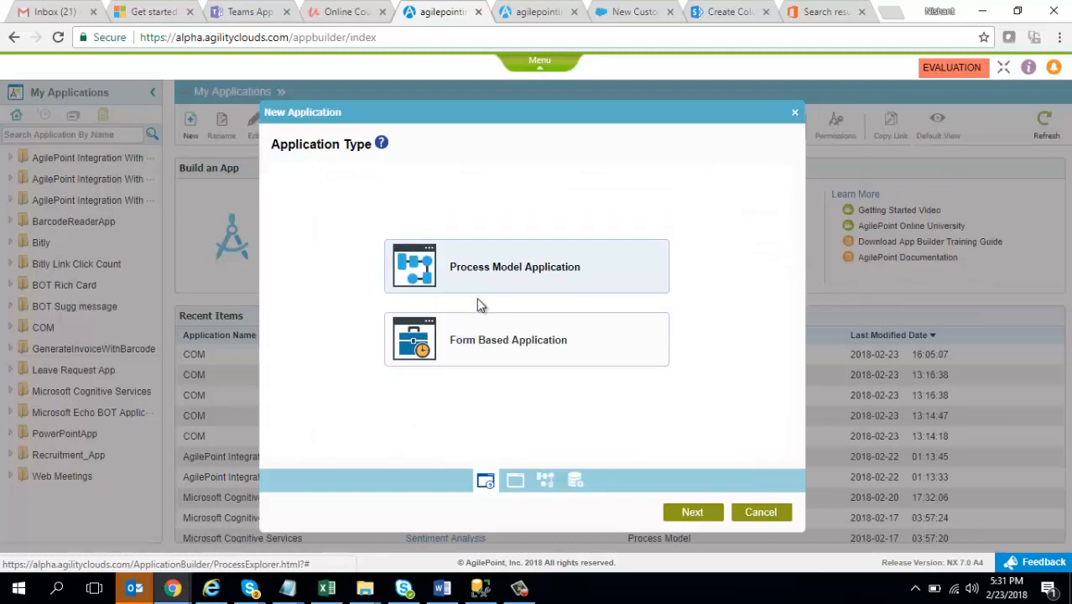
click(493, 351)
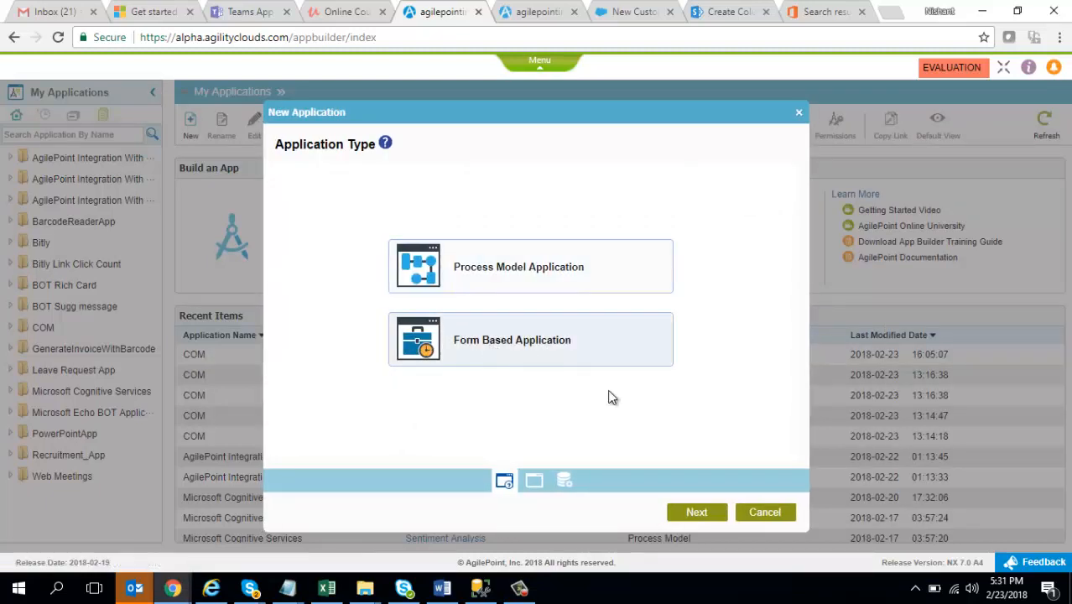
click(713, 515)
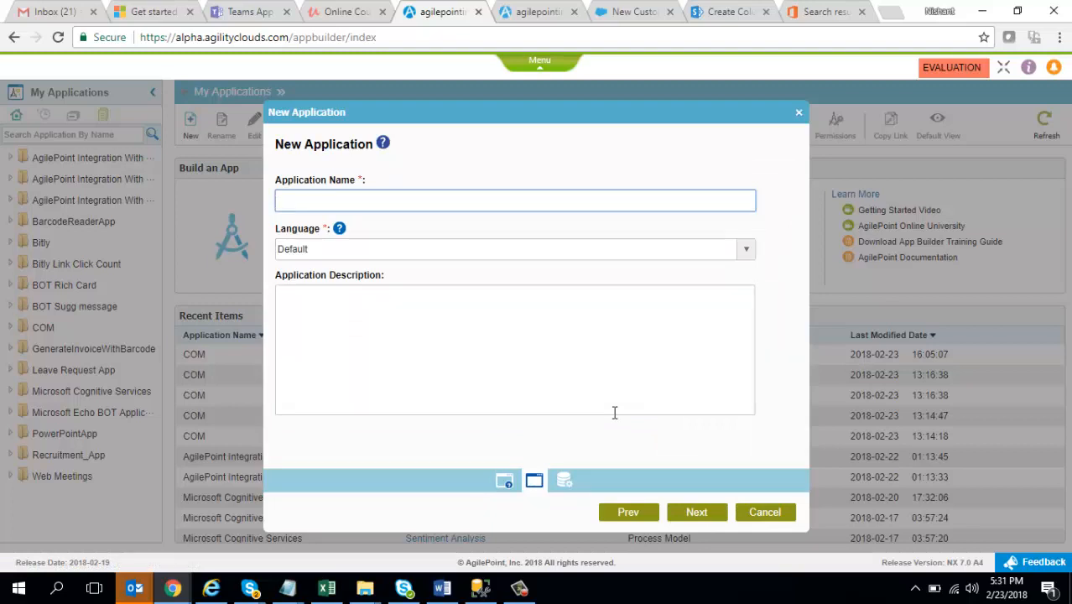
text(DemoWidget)
click(696, 518)
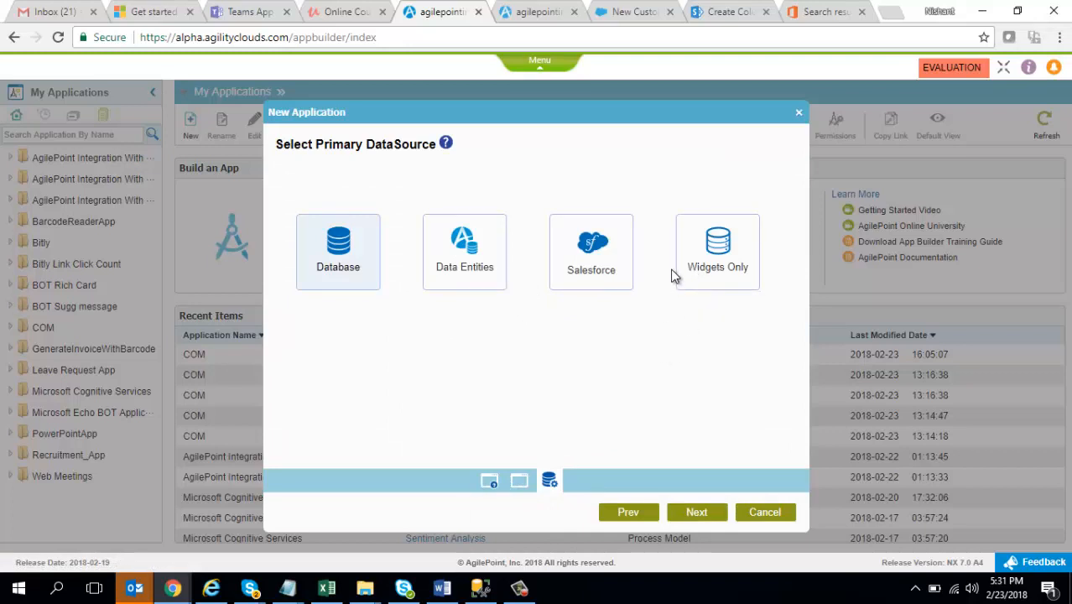
Choose Widgets Only as the primary data source and create the form Demo, leaving its form settings at their defaults
click(716, 267)
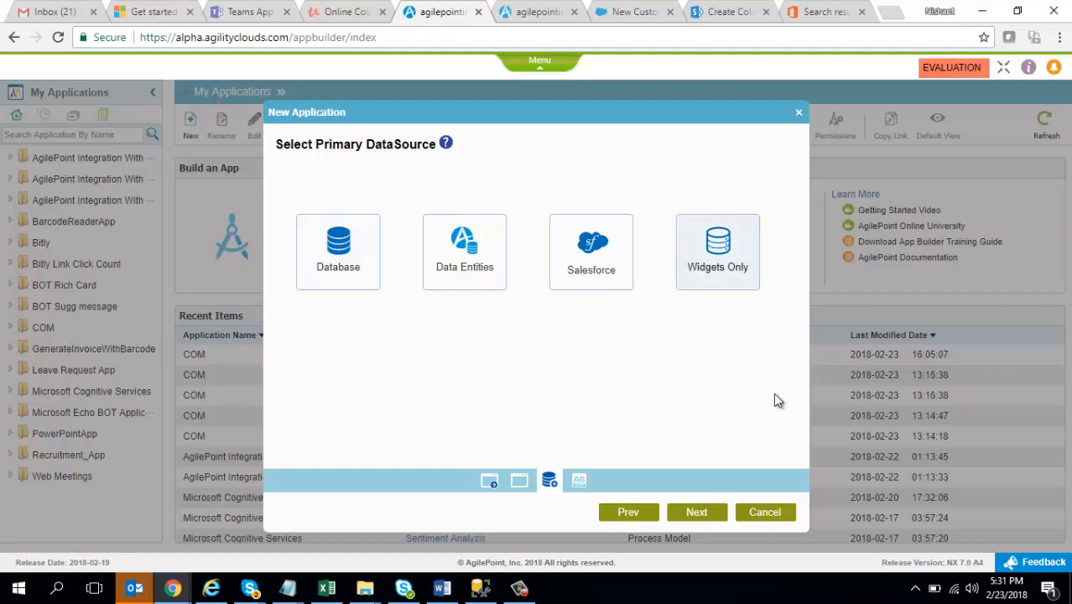
click(709, 511)
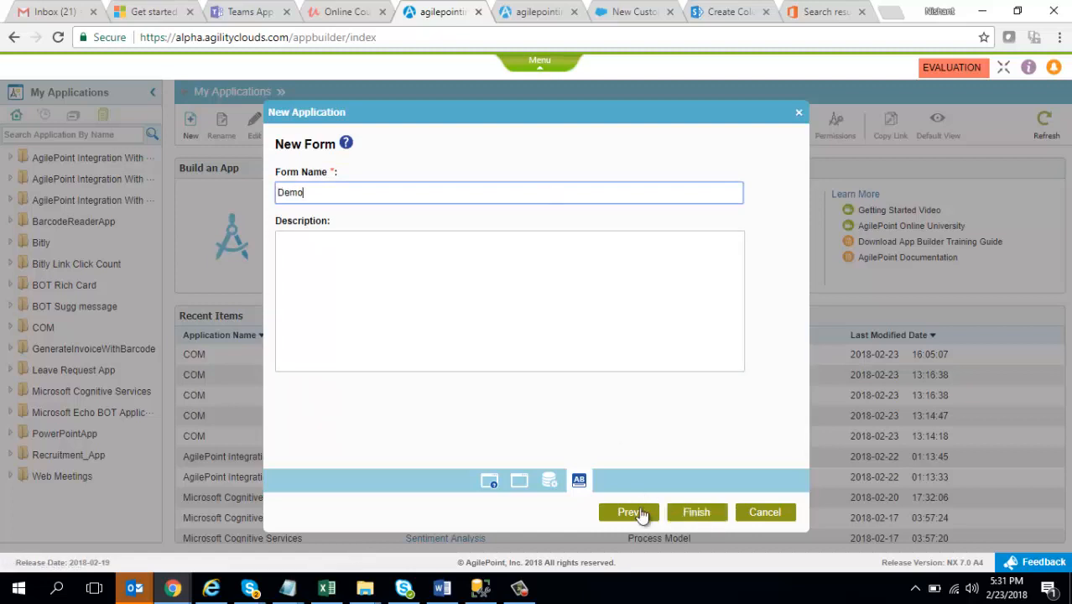
click(700, 516)
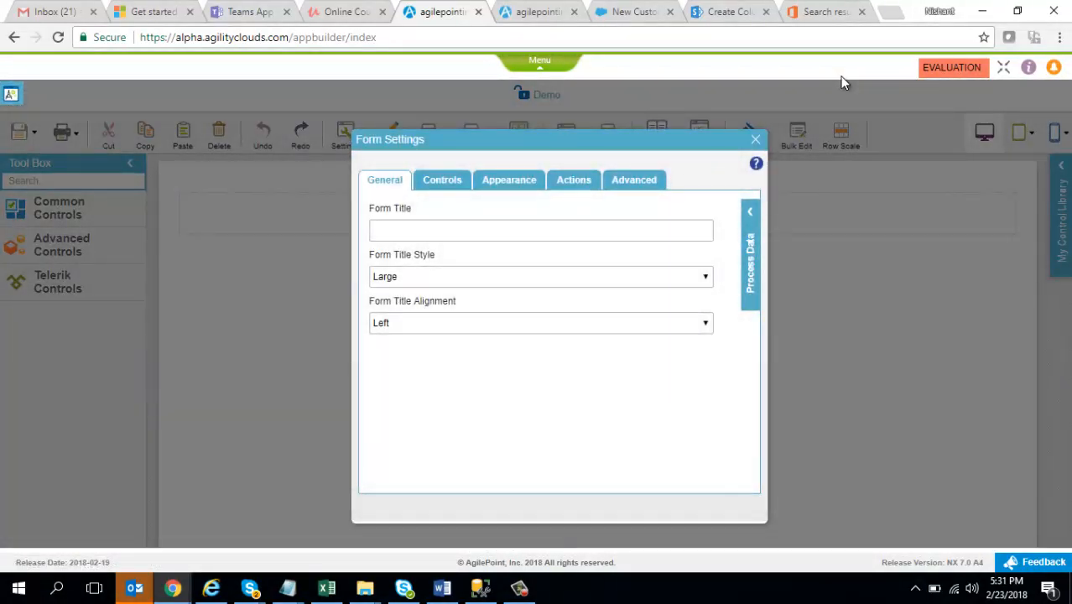
click(755, 140)
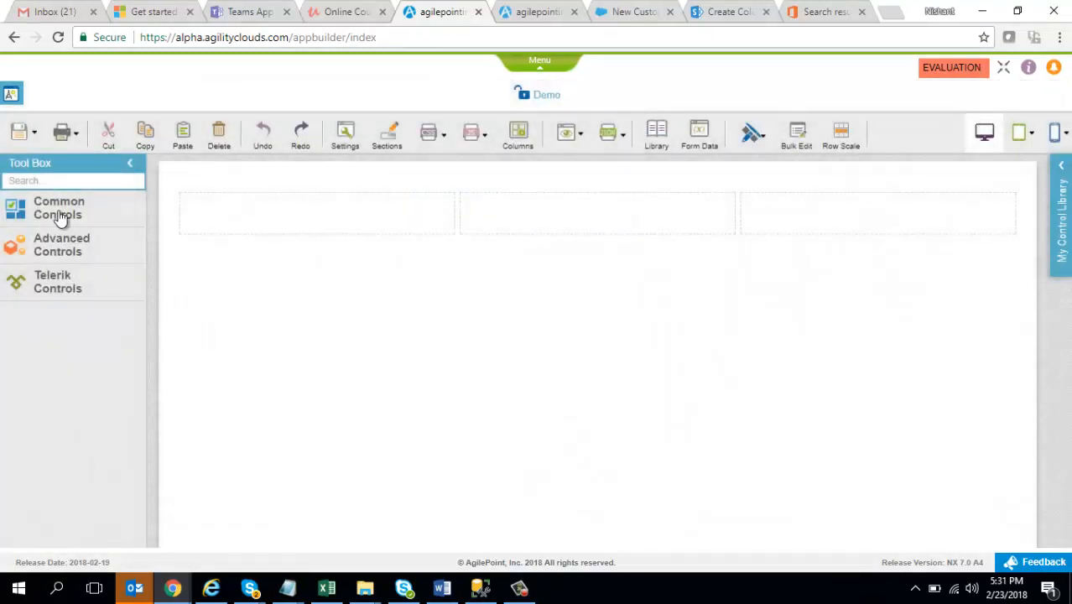
Find the Map control and place it in the first cell of the form's top row
click(54, 180)
text(map)
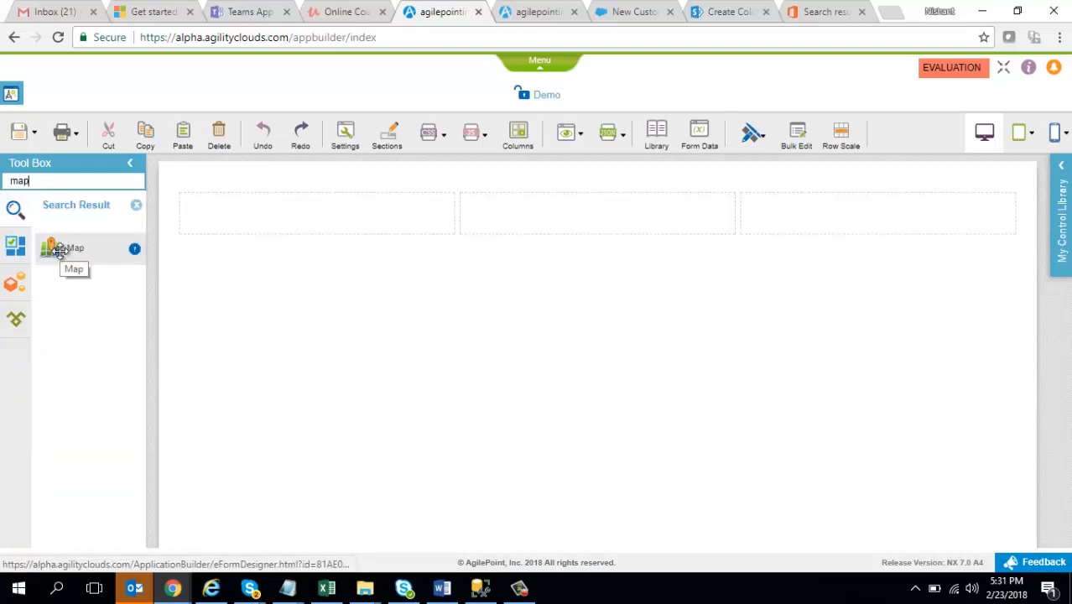
drag(58, 250, 227, 218)
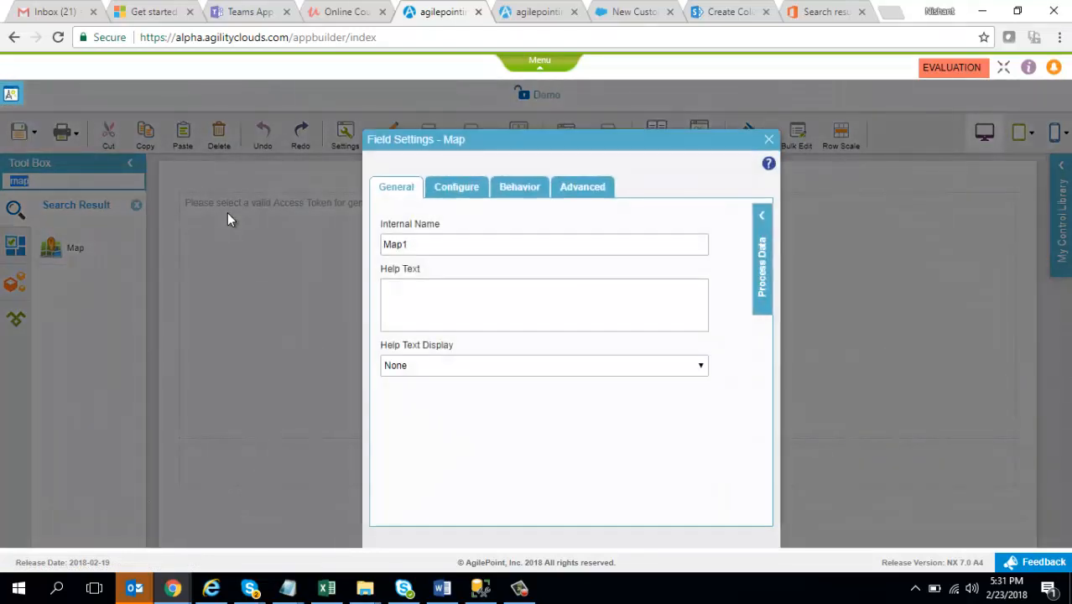
Configure the map control with the Google Maps (Global) access token and a map zoom level of 6
click(412, 244)
click(455, 189)
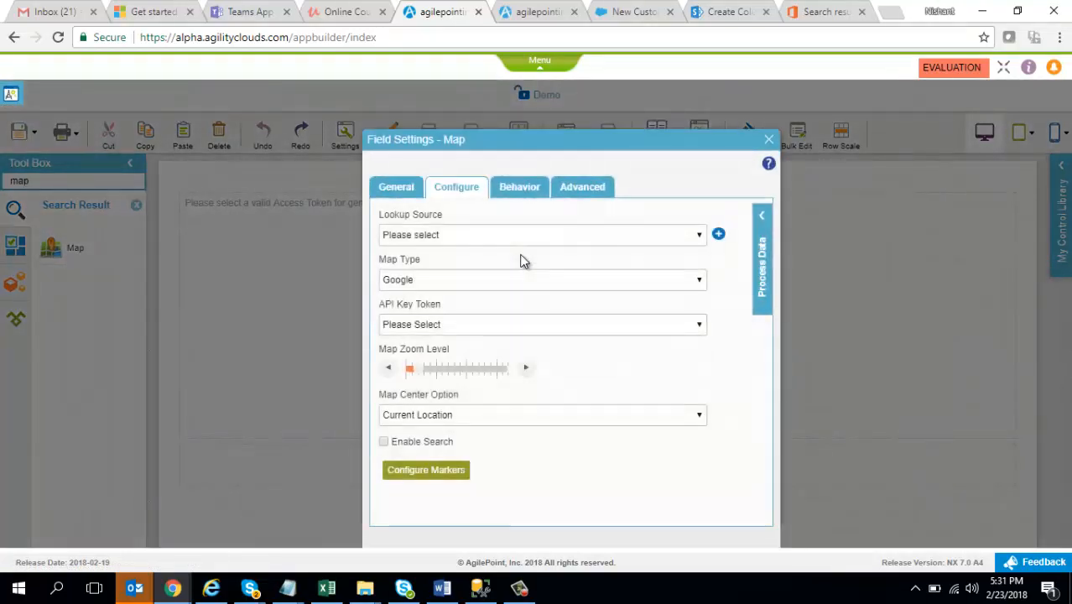
click(509, 326)
click(492, 354)
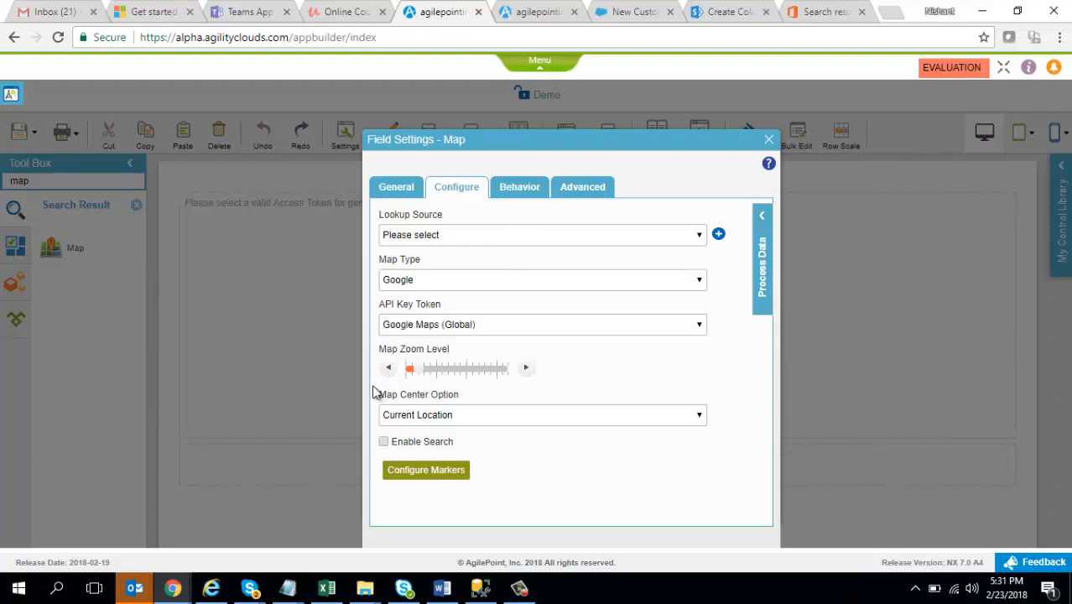
drag(416, 373, 437, 375)
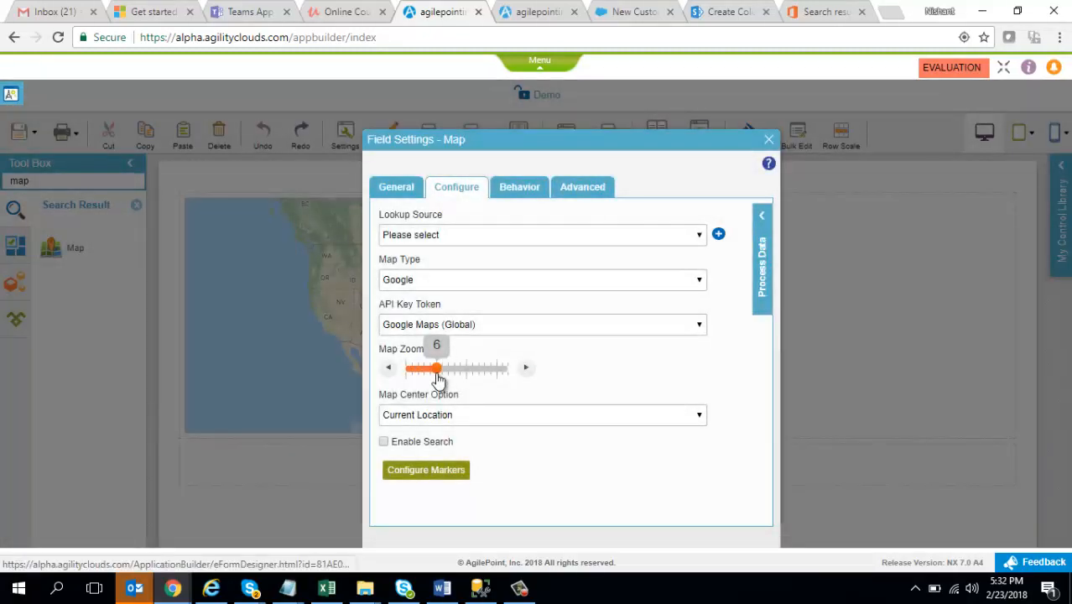
click(770, 141)
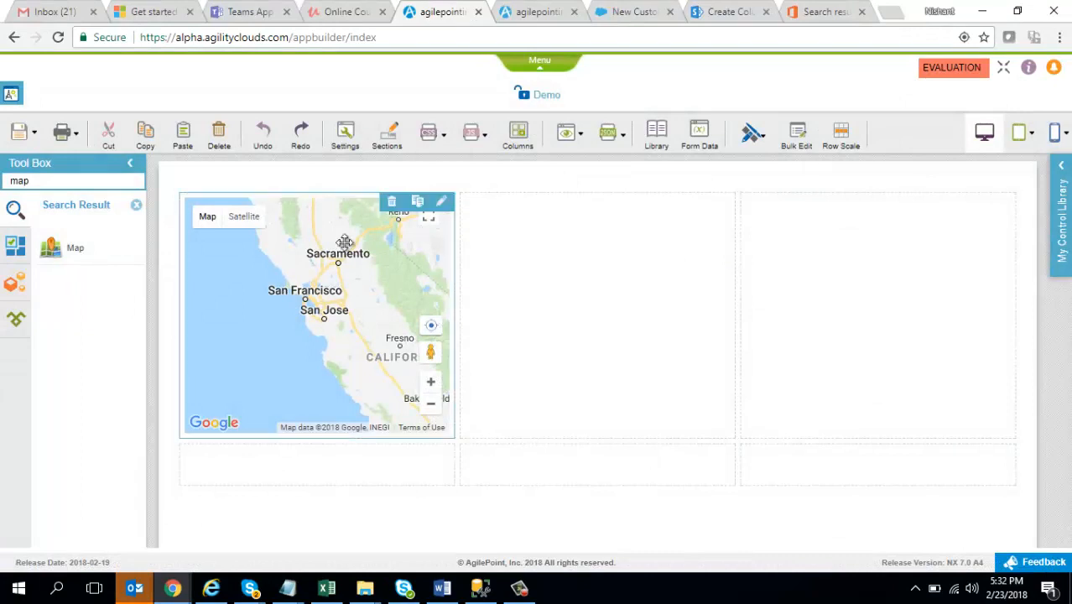
Widen the map control to span two columns and save the form
drag(453, 277, 683, 288)
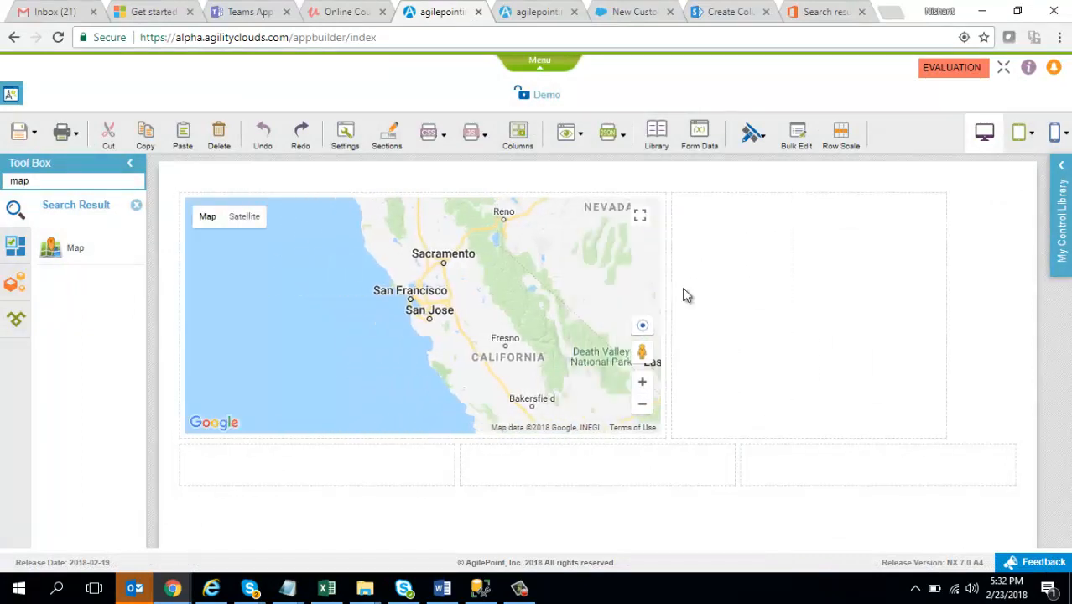
click(34, 132)
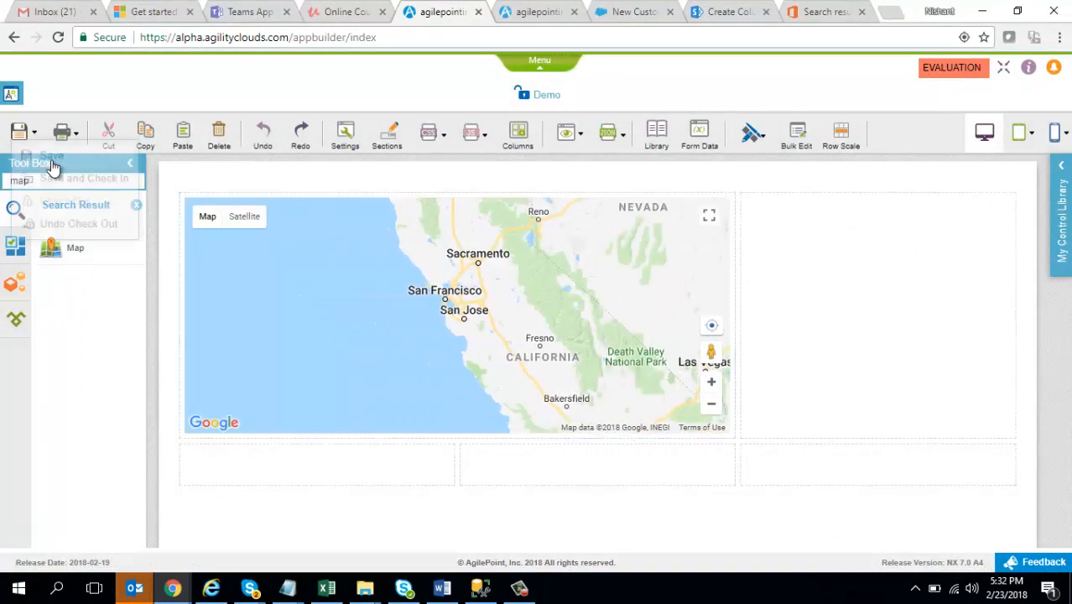
Add a Geolocation (Beta) control to the cell beside the map and label it Geolocation
drag(37, 185, 4, 186)
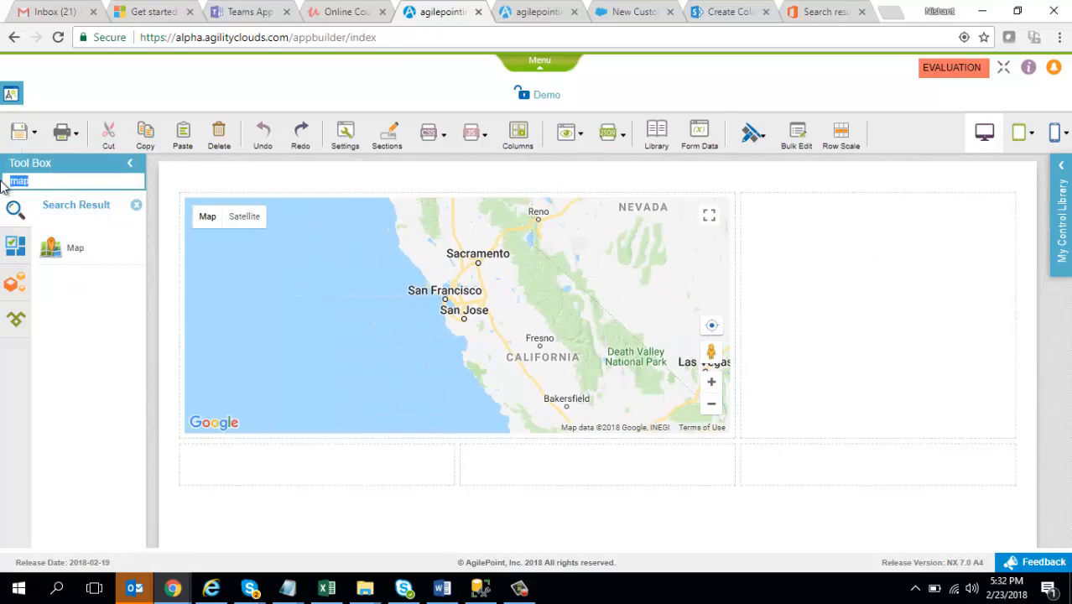
text(geol)
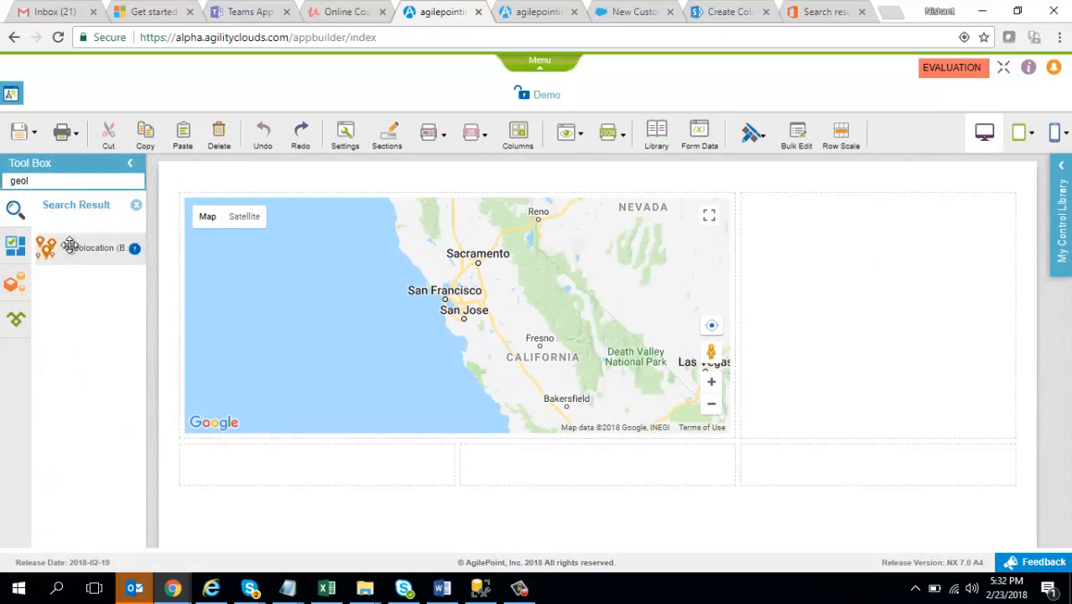
drag(71, 245, 746, 264)
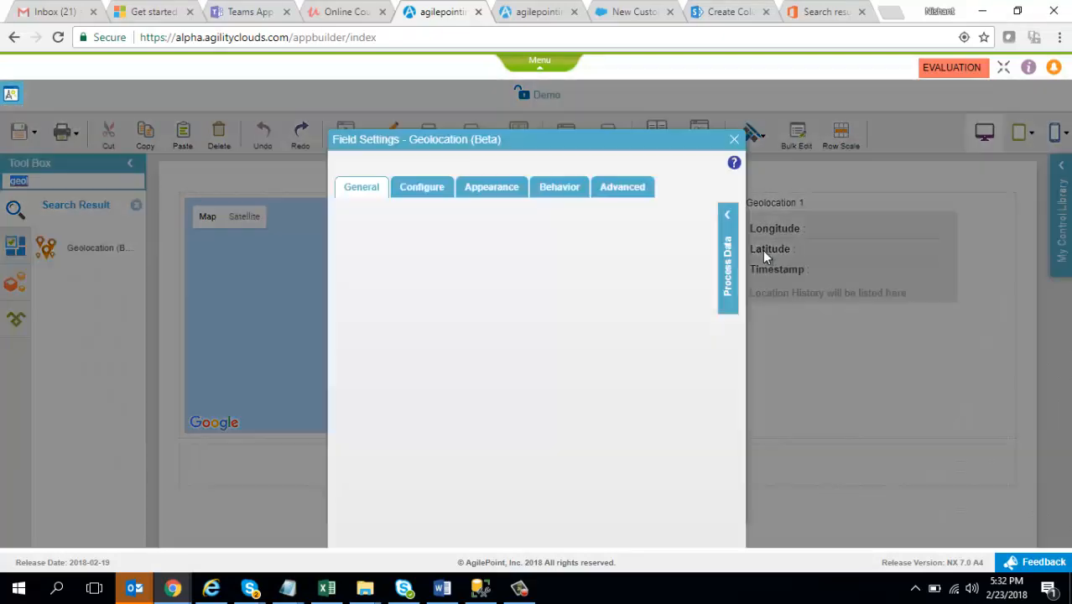
click(422, 243)
key(BackSpace)
key(BackSpace)
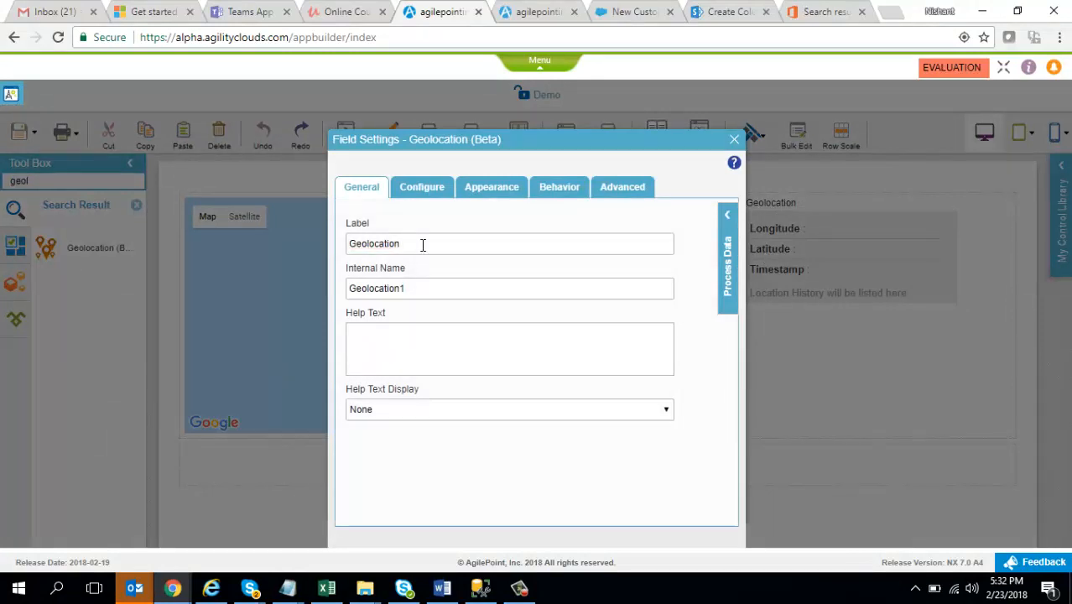
key(Tab)
Set the geolocation control to highlight its captured locations on the map control Map1
click(417, 191)
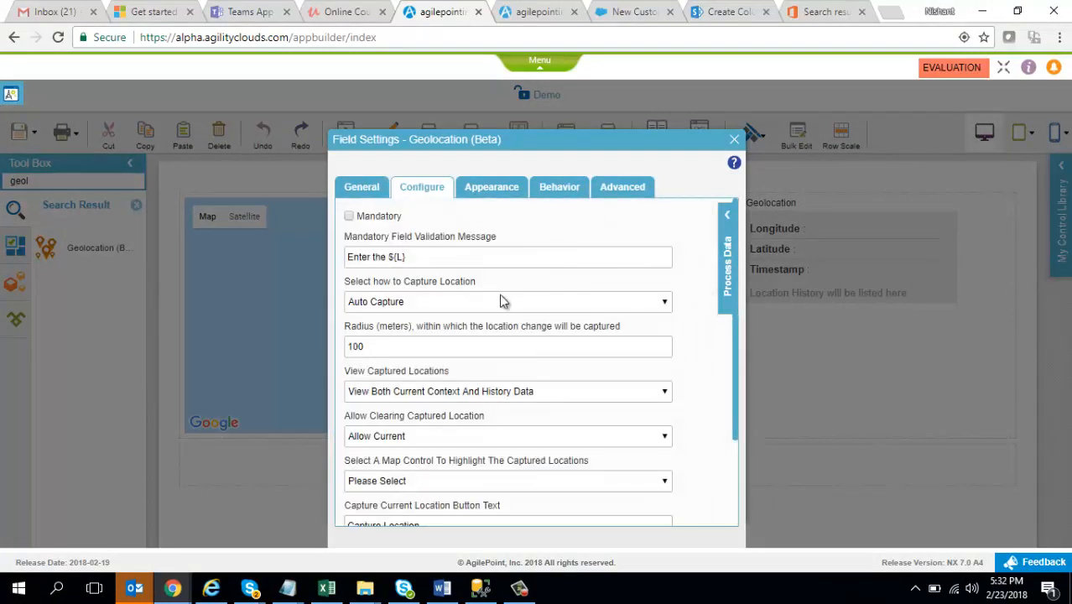
drag(736, 360, 747, 433)
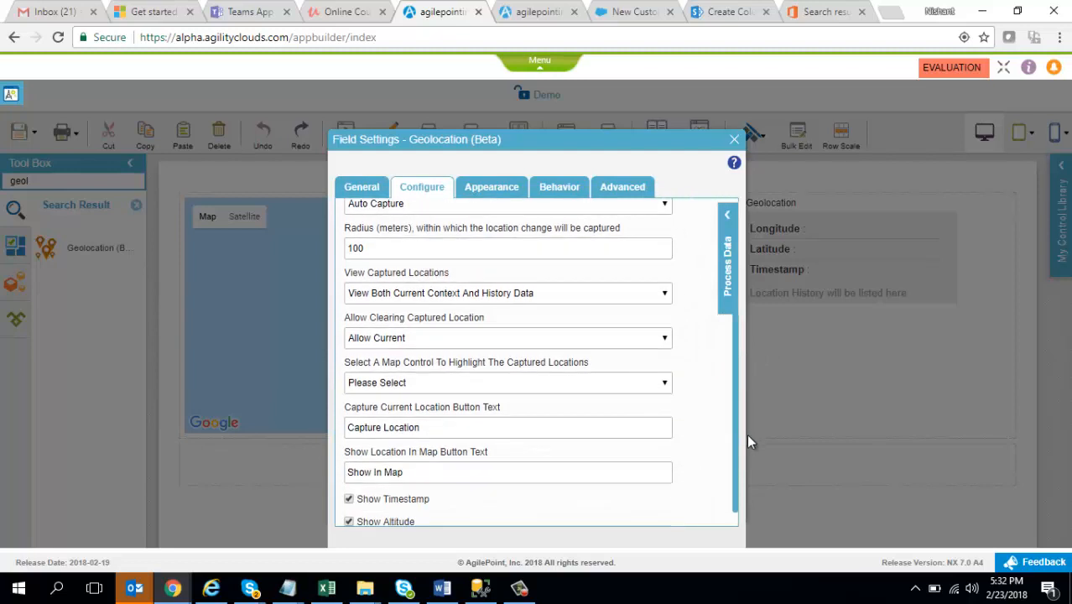
click(458, 382)
click(431, 412)
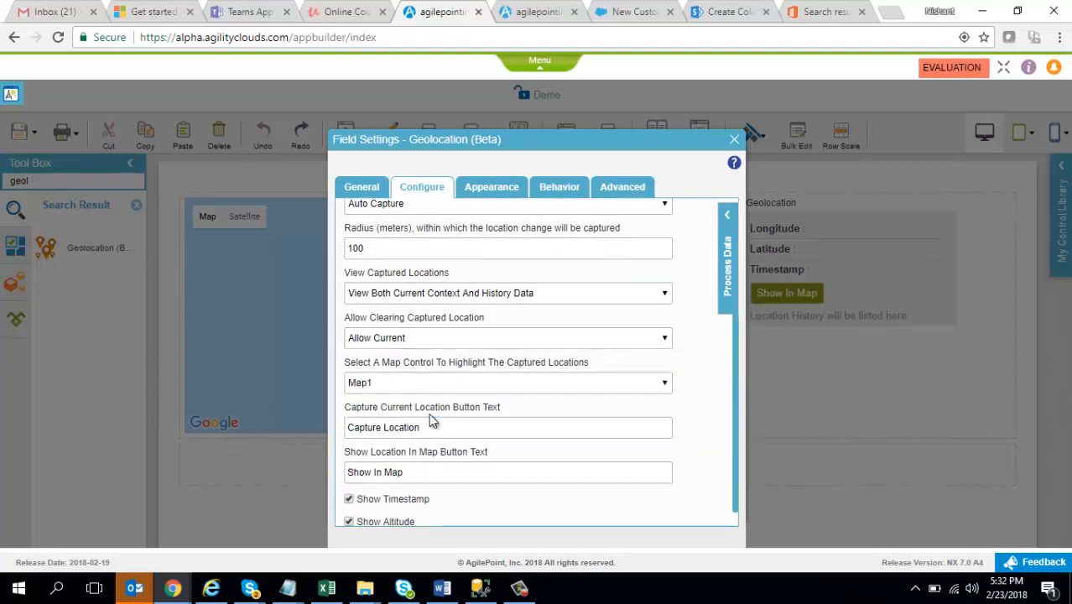
click(734, 140)
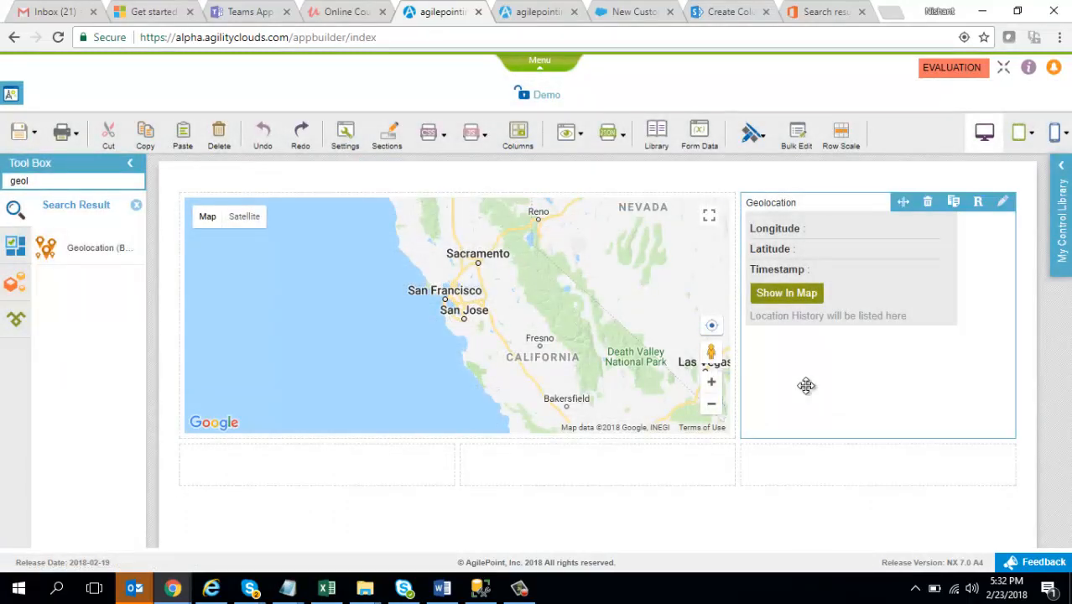
Preview the form as a PC browser page, check the map and geolocation details, and close the preview
click(567, 132)
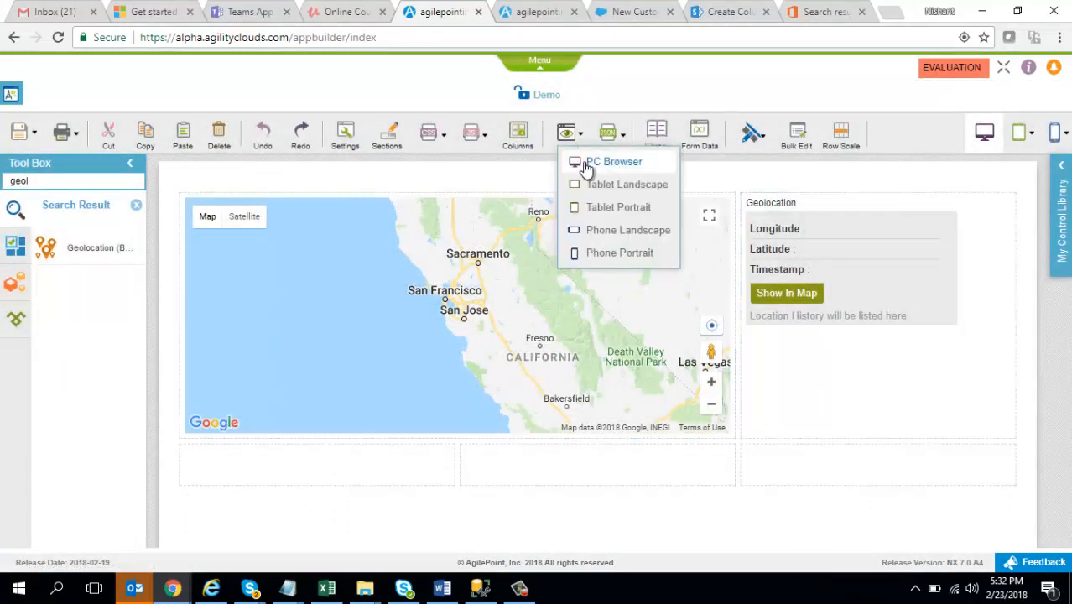
click(585, 166)
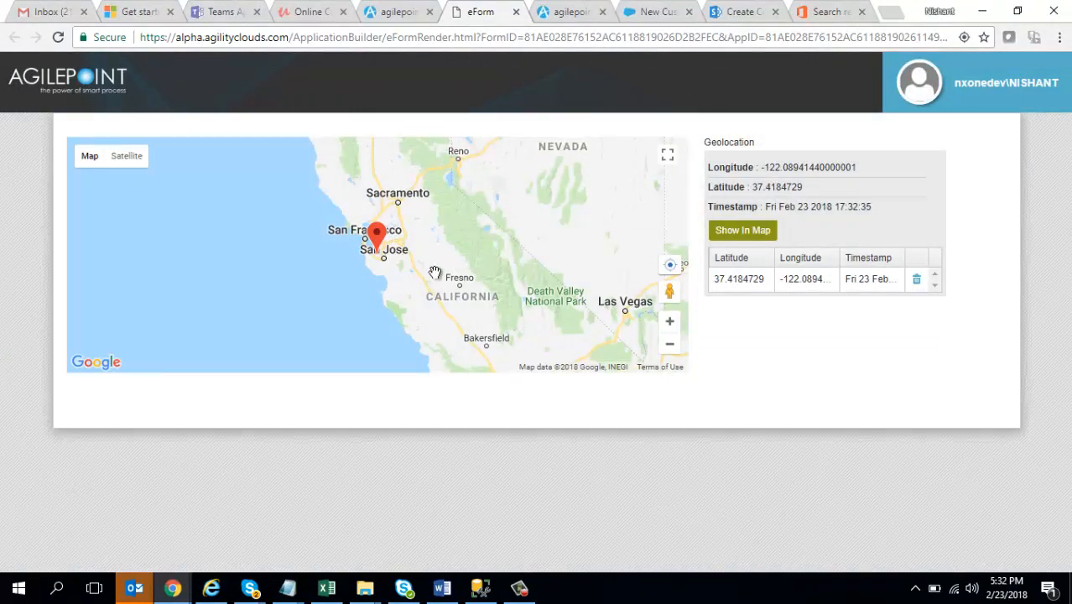
click(516, 11)
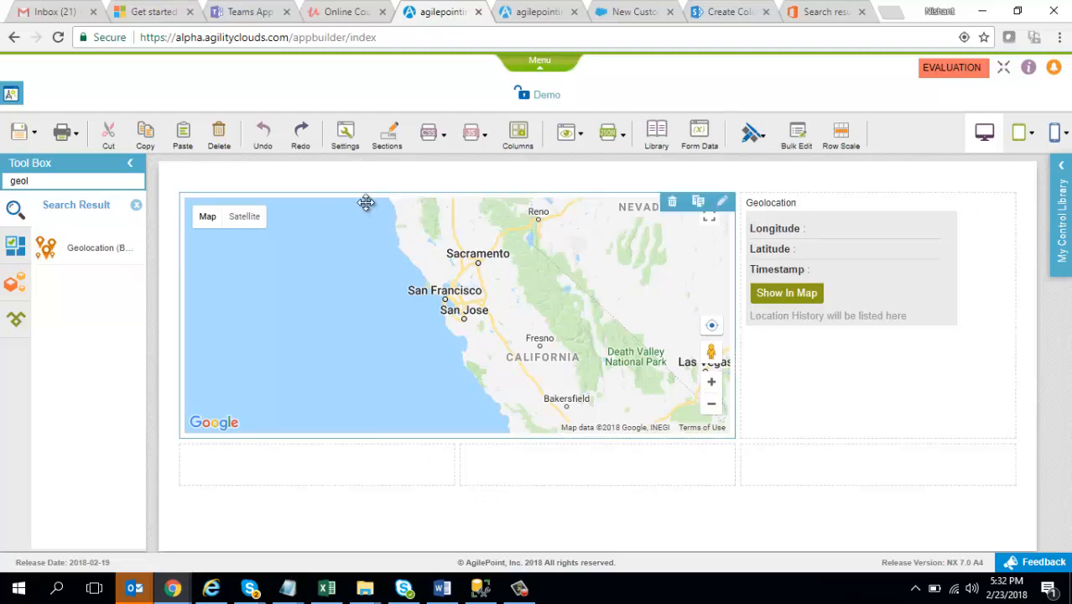
Set Show Header to Form User to No in the form's advanced settings
click(347, 148)
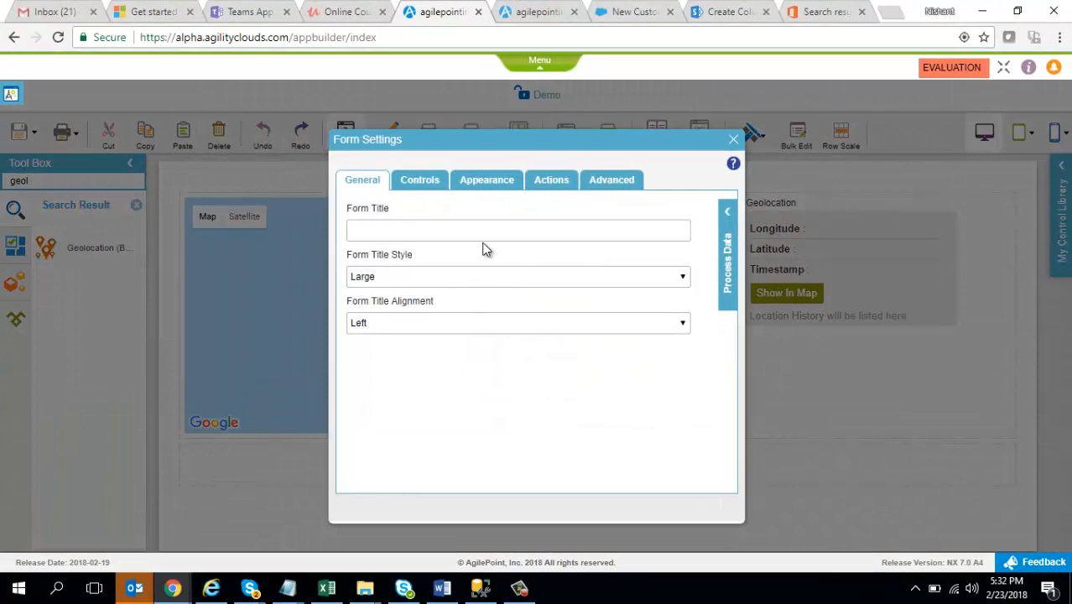
click(733, 139)
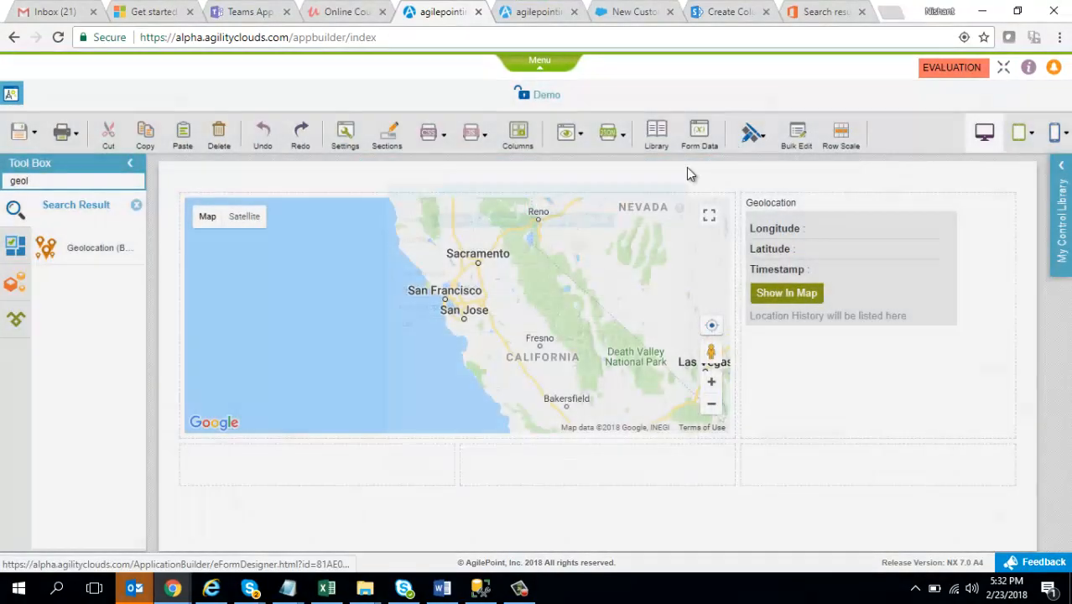
click(345, 138)
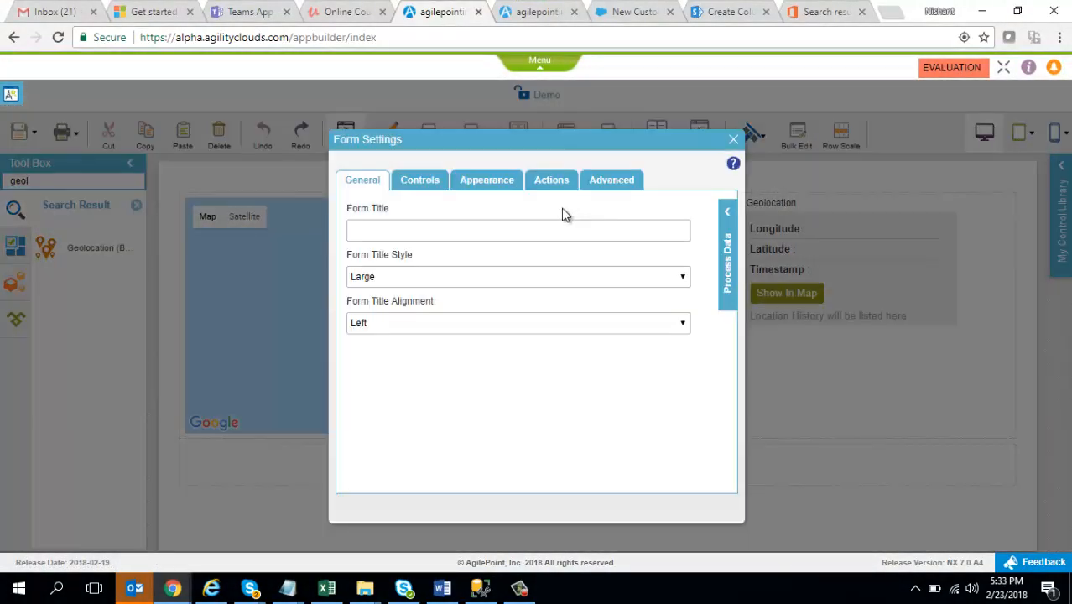
click(610, 180)
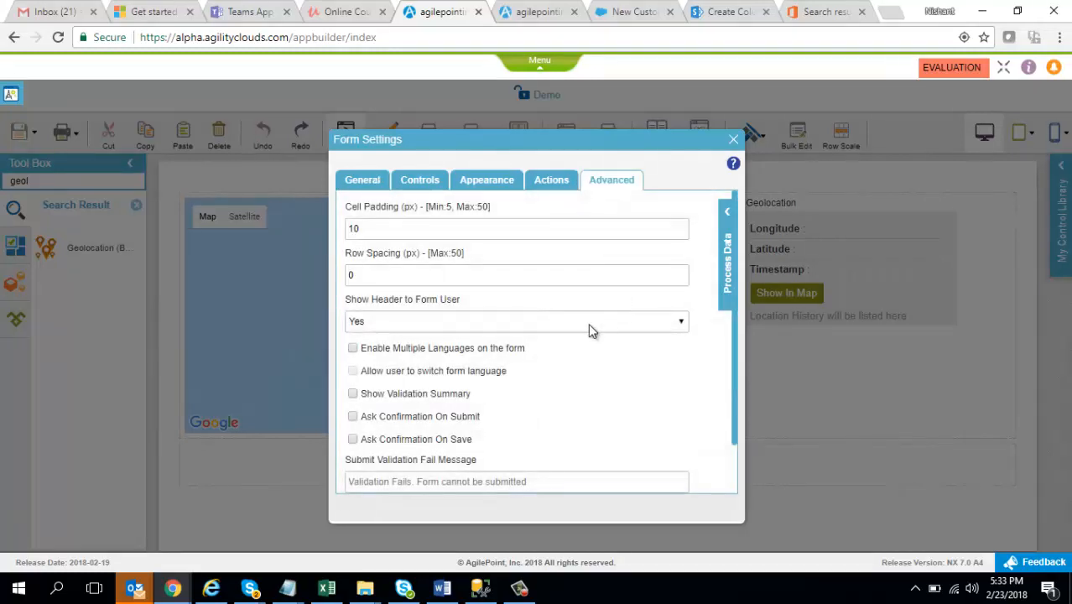
click(558, 333)
click(426, 352)
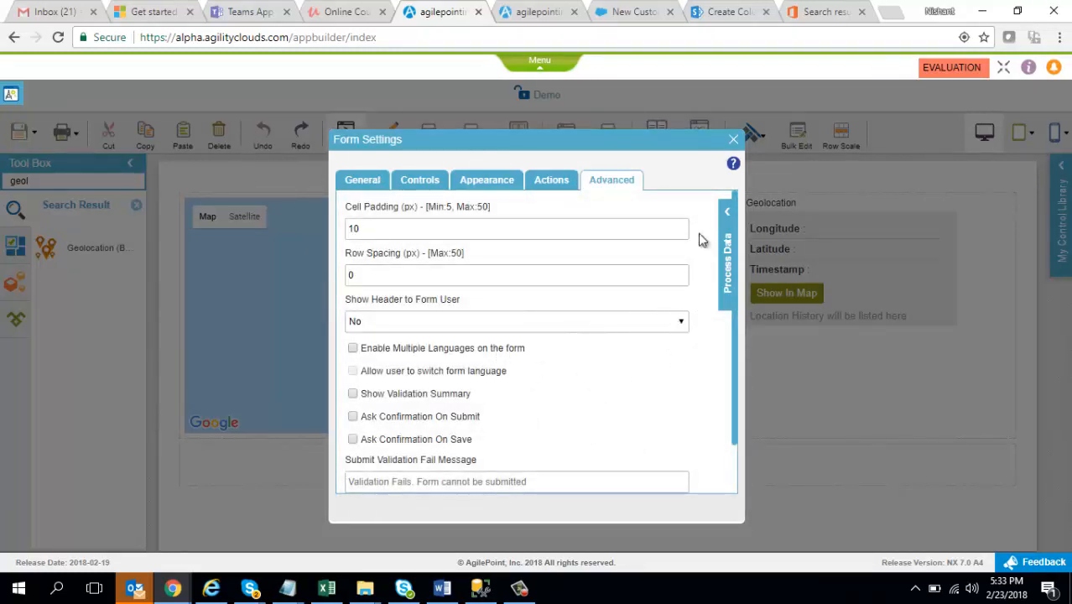
click(733, 139)
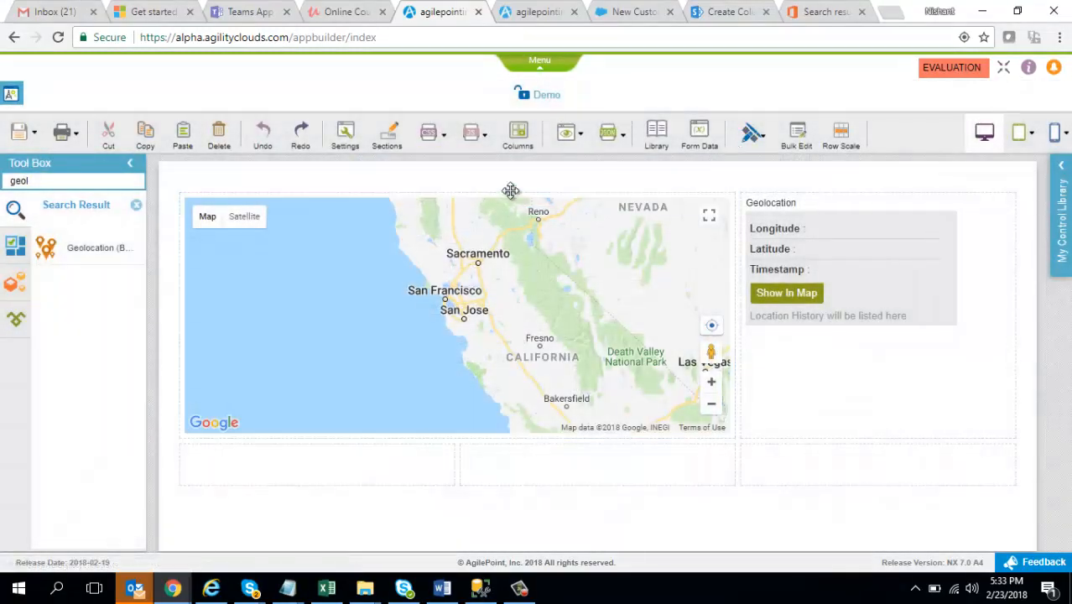
Preview the form in the PC browser again to check its display without the header
click(576, 148)
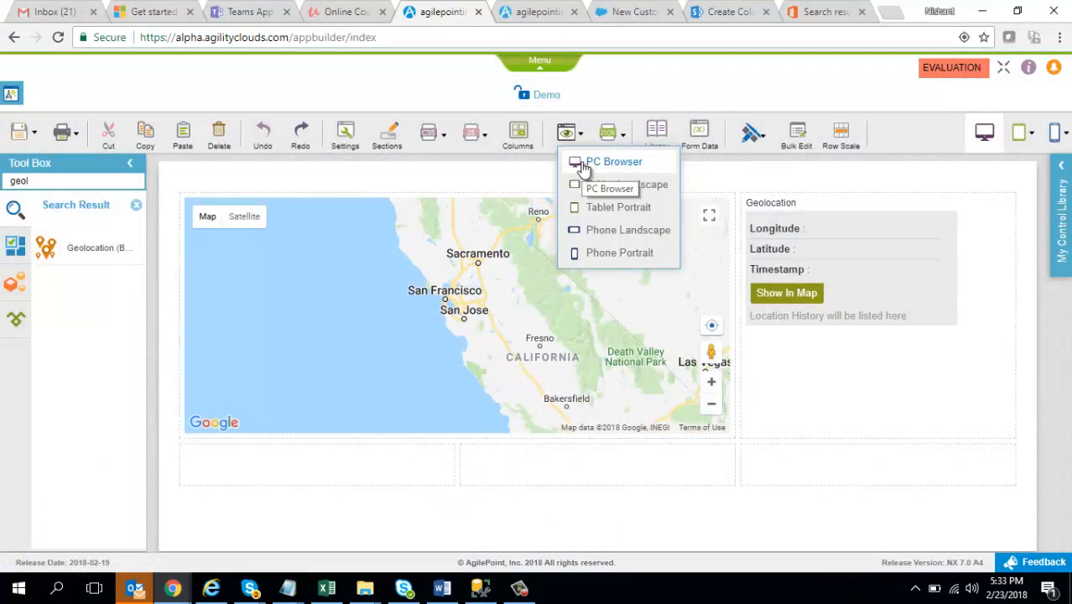
click(584, 167)
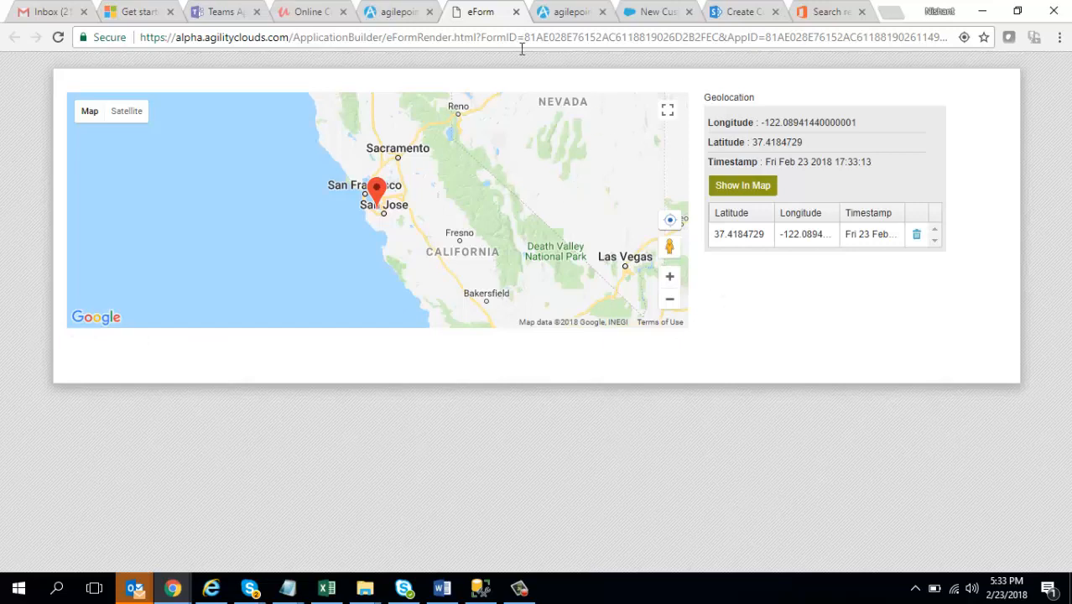
Close the form preview, then save the Demo widget form and exit to the application list
click(516, 13)
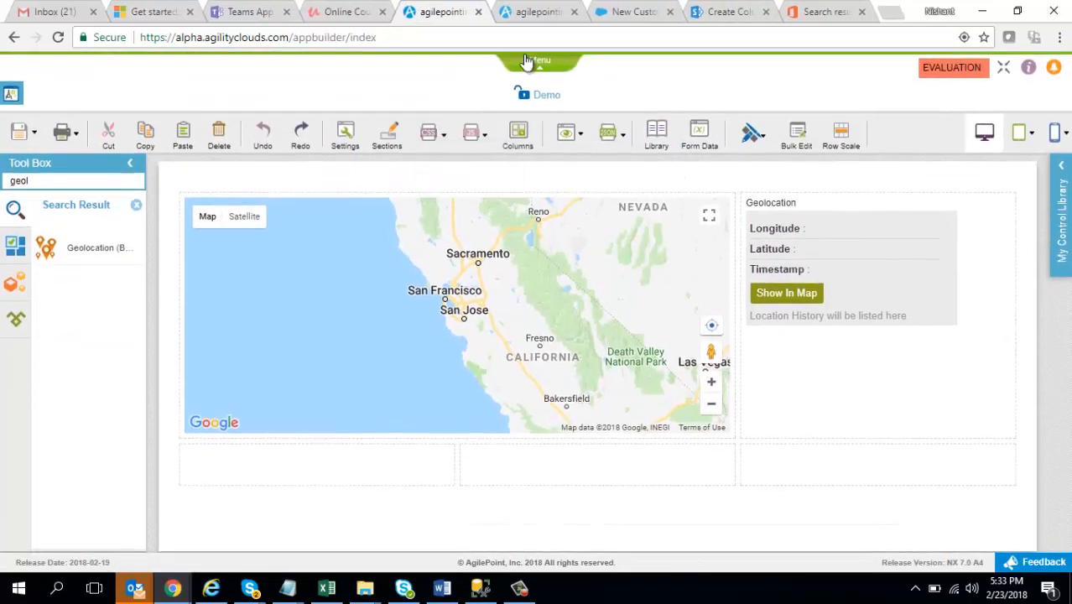
scroll(472, 86, down, 1)
click(21, 132)
click(76, 180)
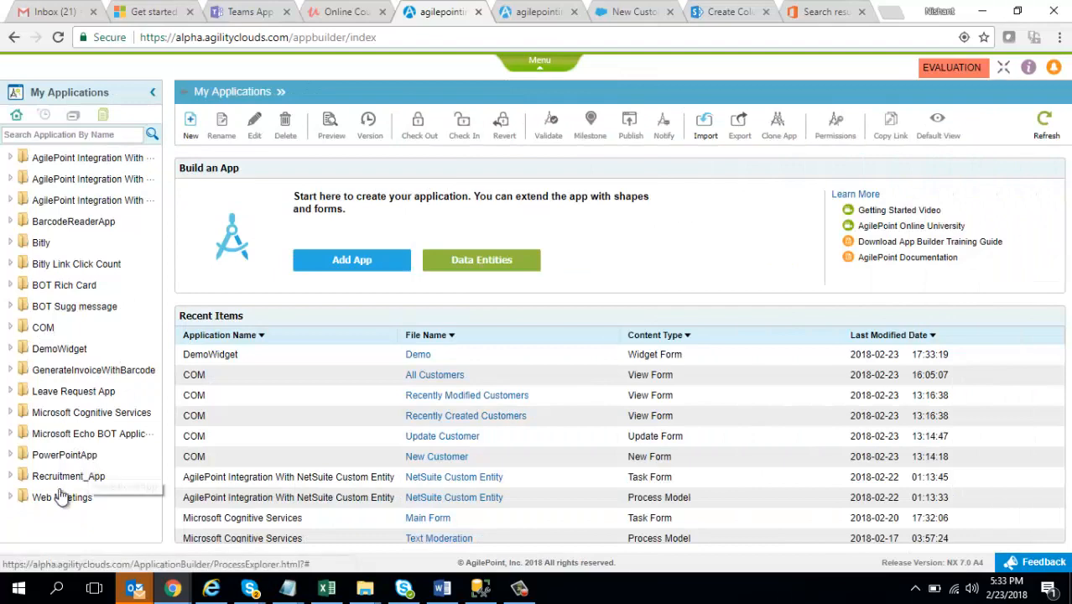
Check in the DemoWidget application's files and publish it as version 1.00 with Label 1.00, without setting permissions
click(60, 349)
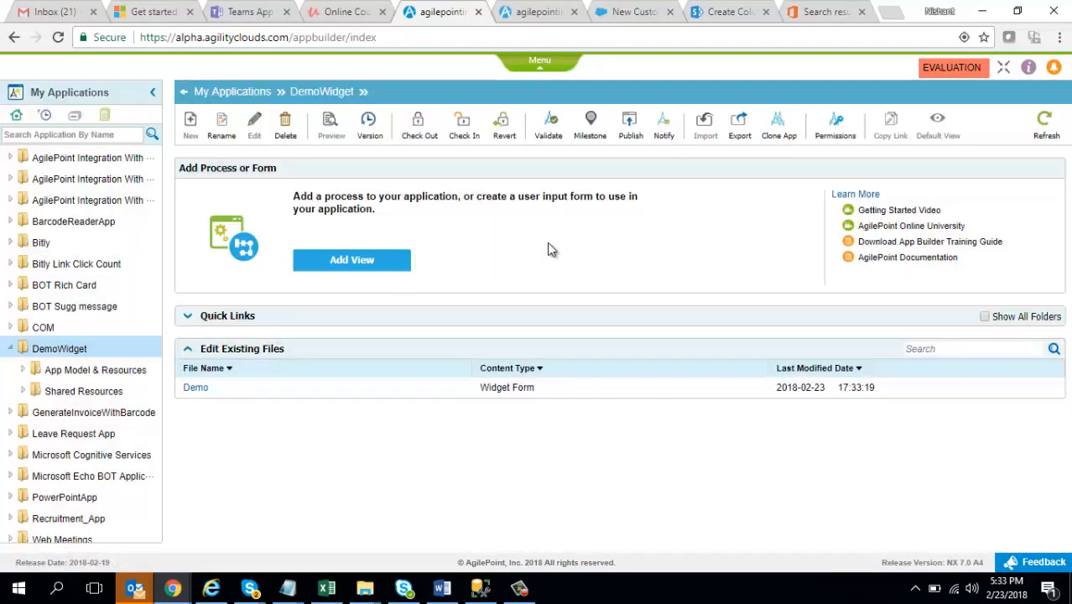
click(630, 124)
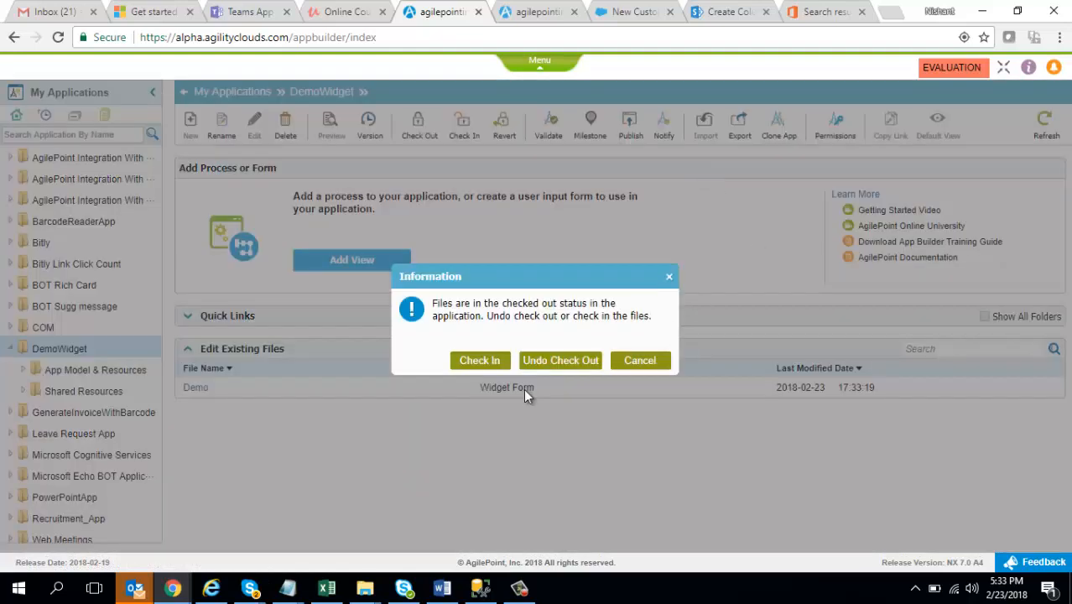
click(485, 363)
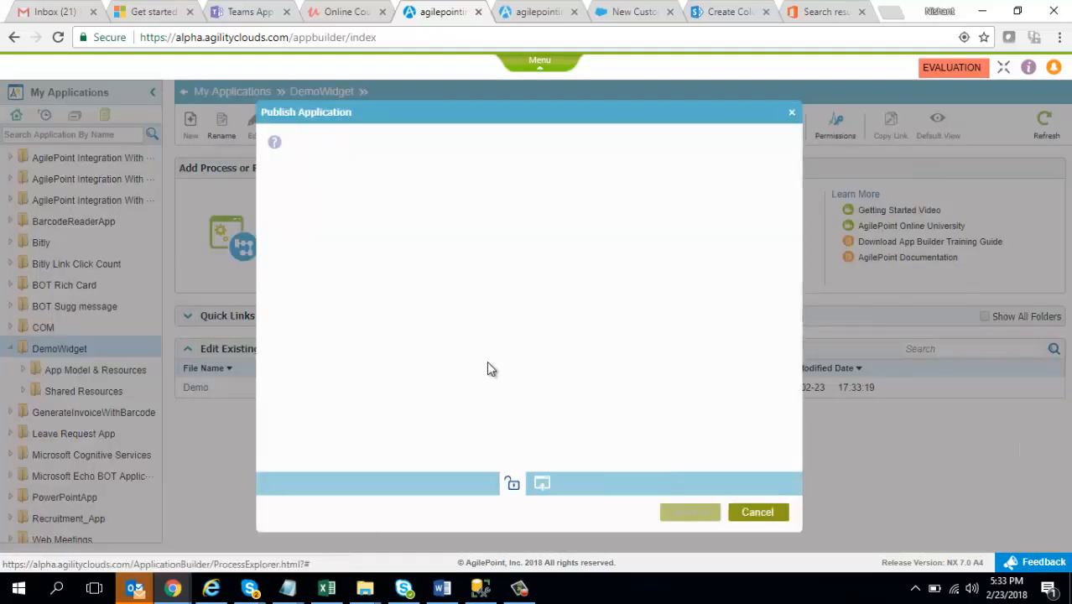
click(696, 510)
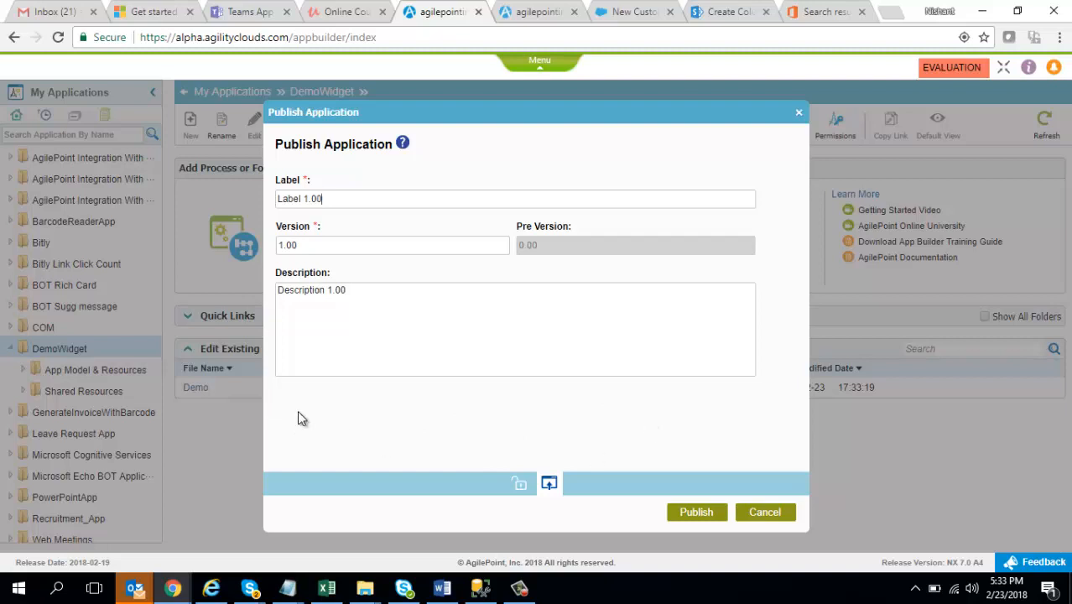
click(703, 512)
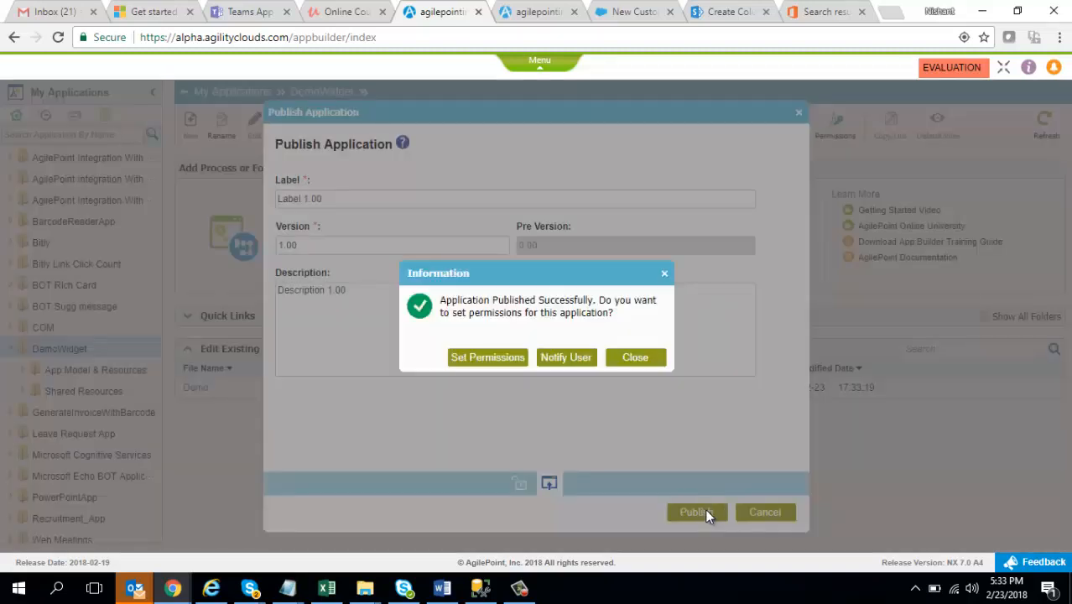
click(636, 358)
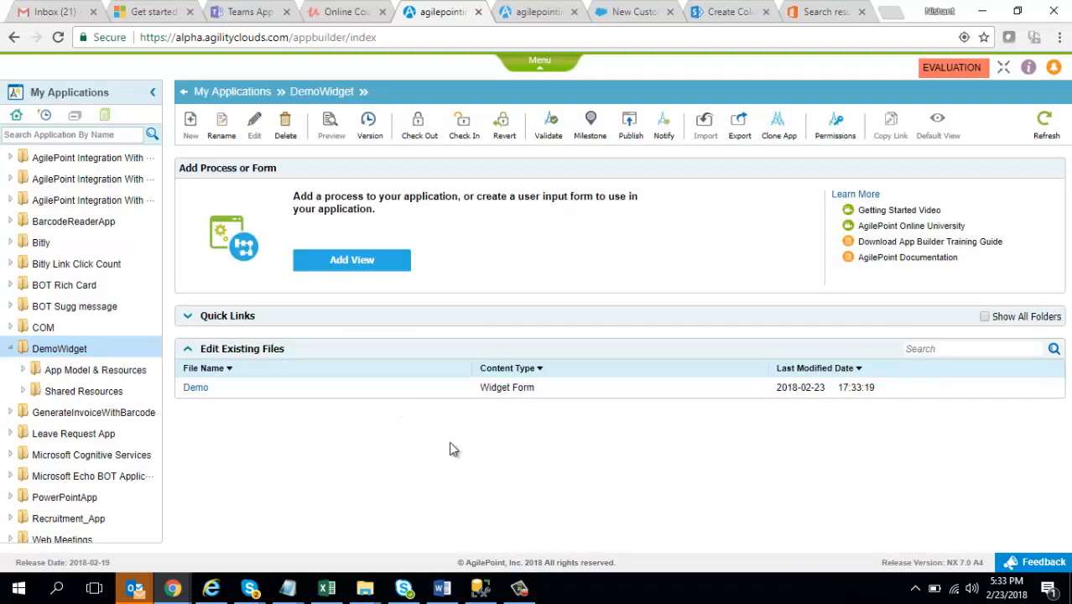
Copy the link of the Demo form in the Widgets folder of DemoWidget's App Model & Resources forms
click(95, 375)
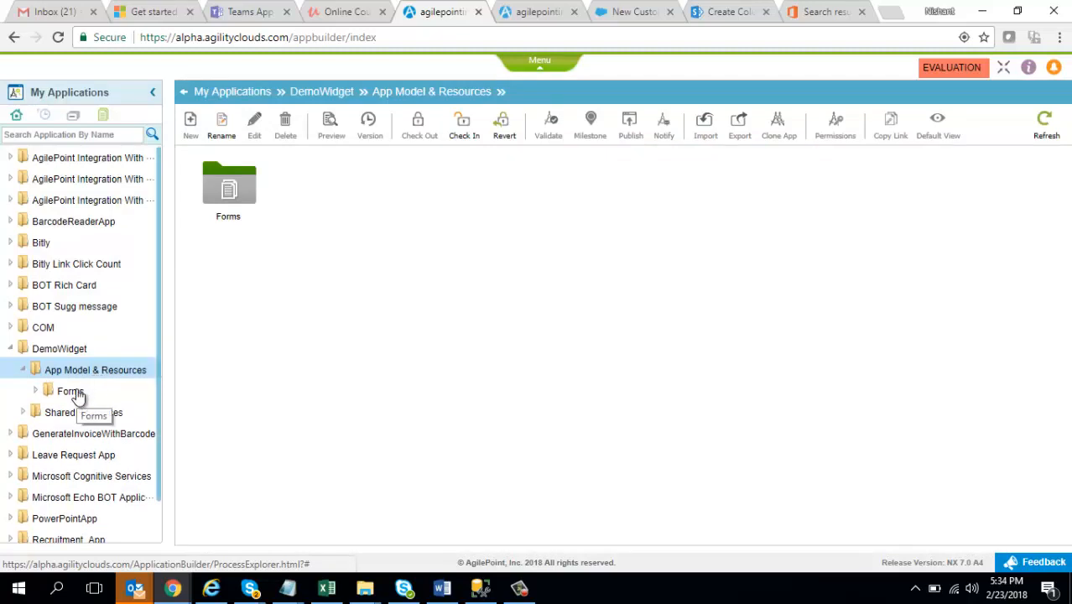
click(79, 394)
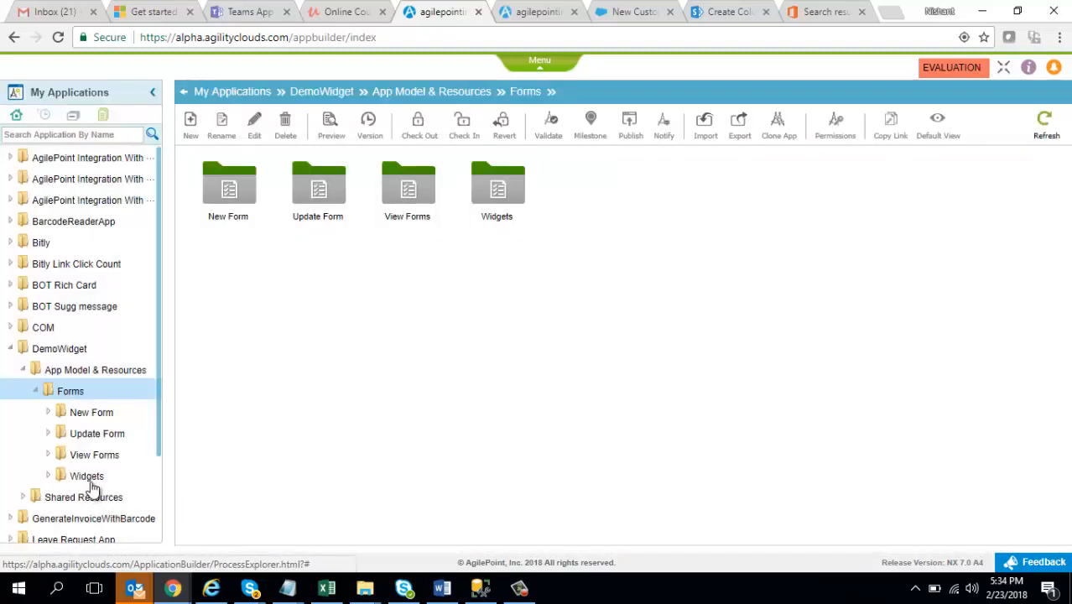
click(89, 477)
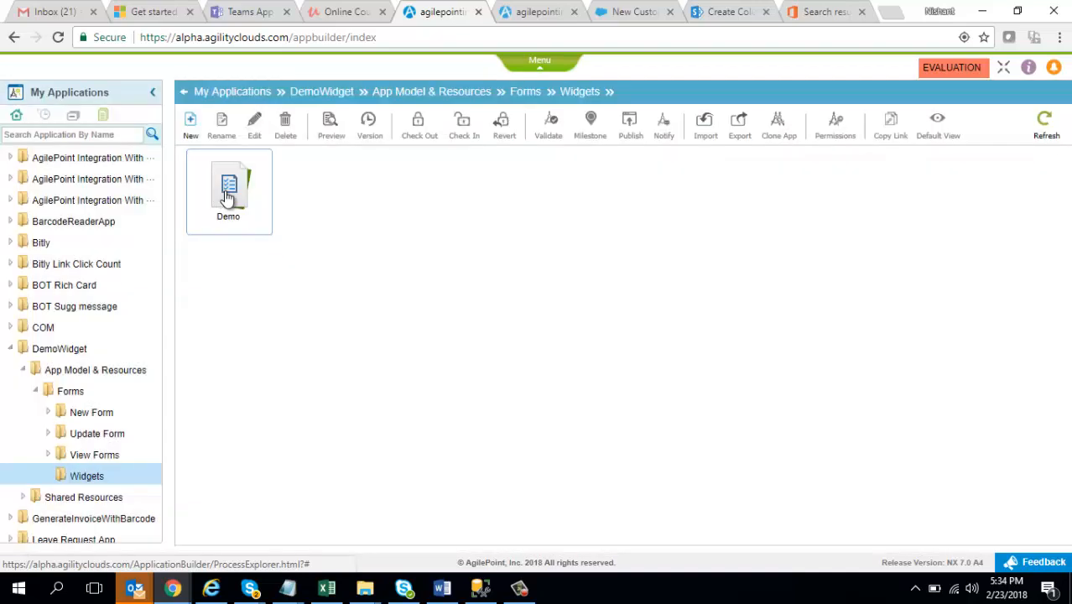
click(228, 191)
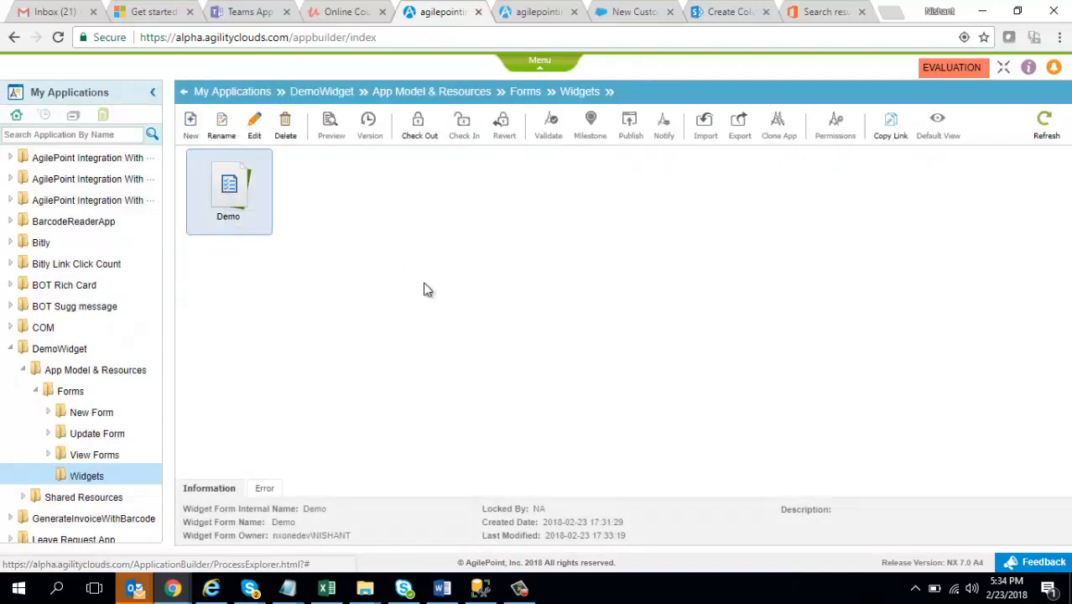
click(889, 136)
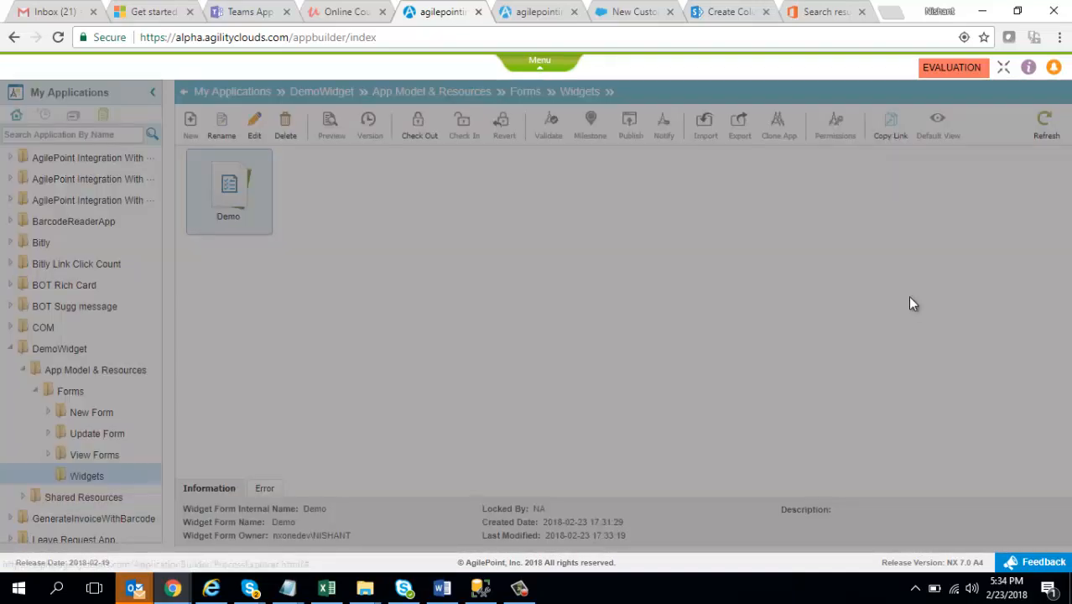
click(716, 331)
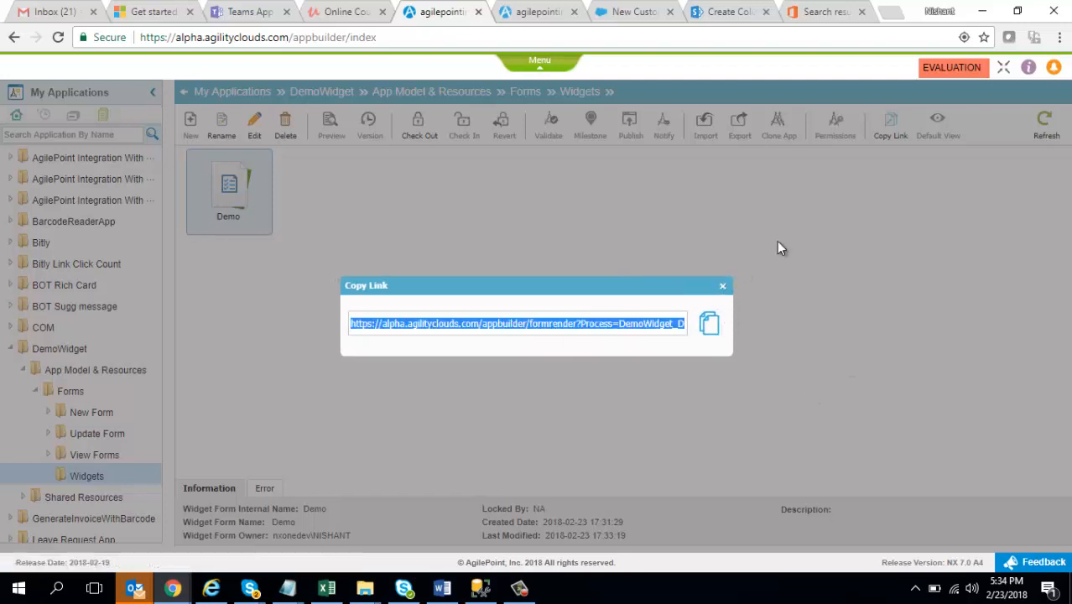
Open the copied Demo widget link in a new browser tab
click(892, 12)
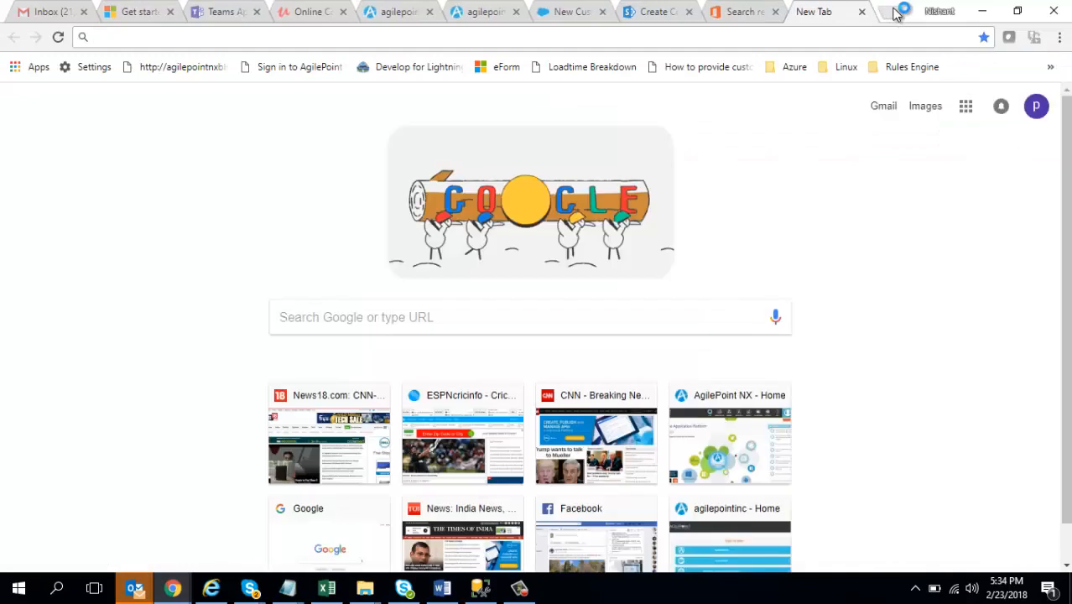
key(ctrl+v)
key(Return)
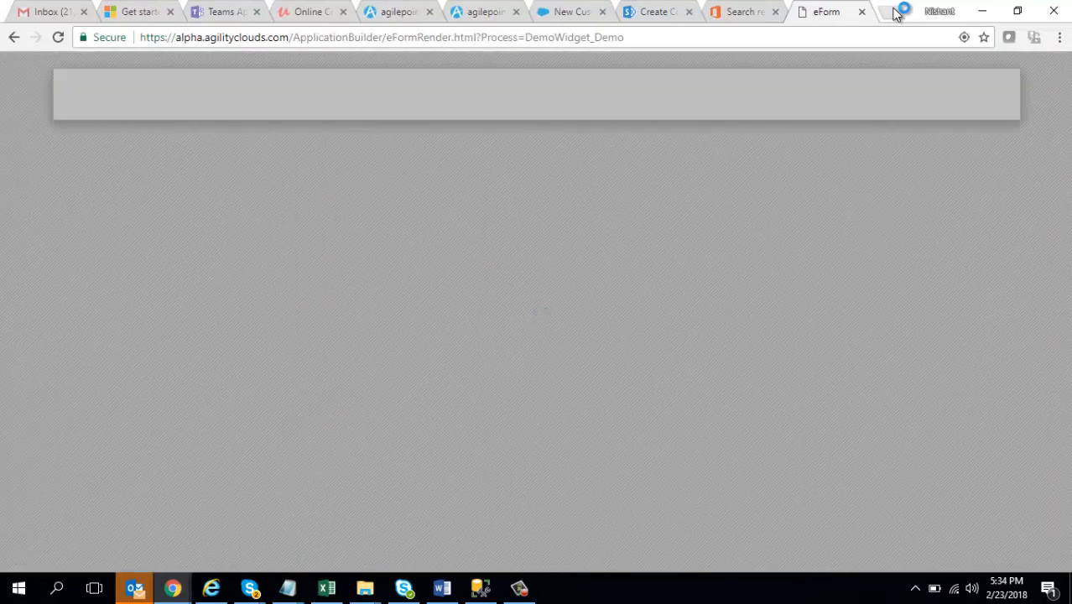